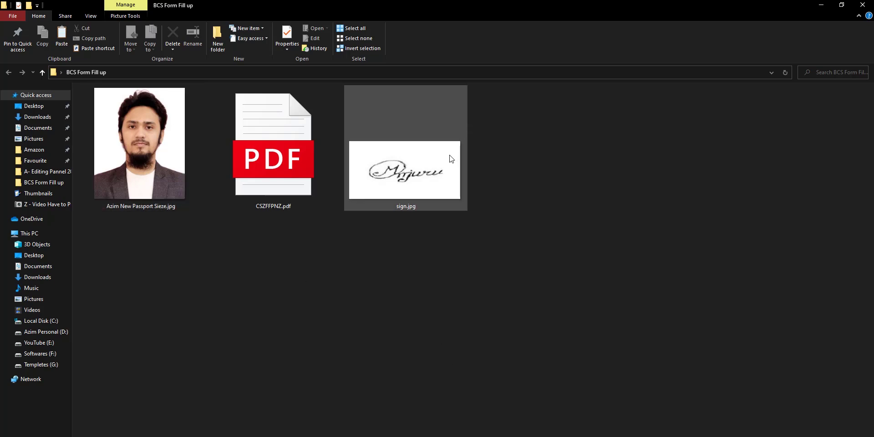
- Open the passport photo and sign.jpg from the BCS Form Fill up folder in Photoshop, with its window maximised
click(438, 184)
ctrl+click(168, 144)
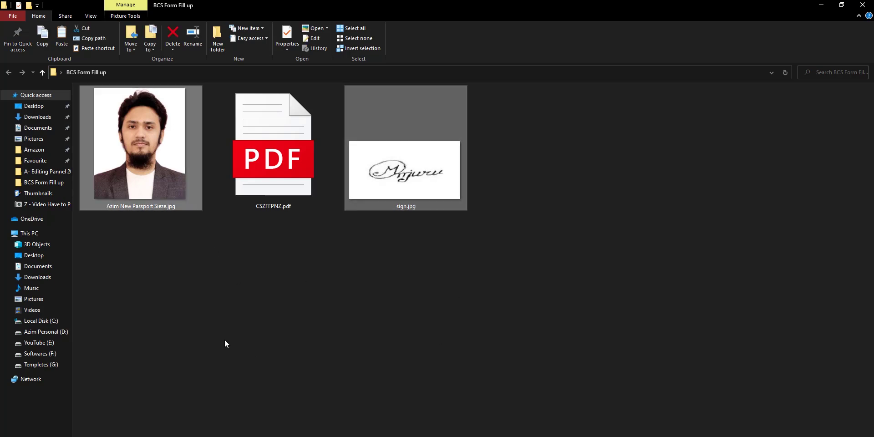
drag(147, 155, 419, 214)
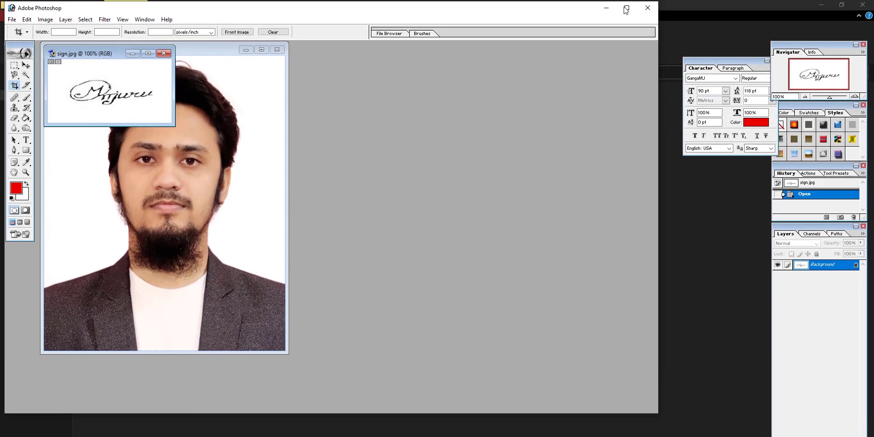
click(627, 8)
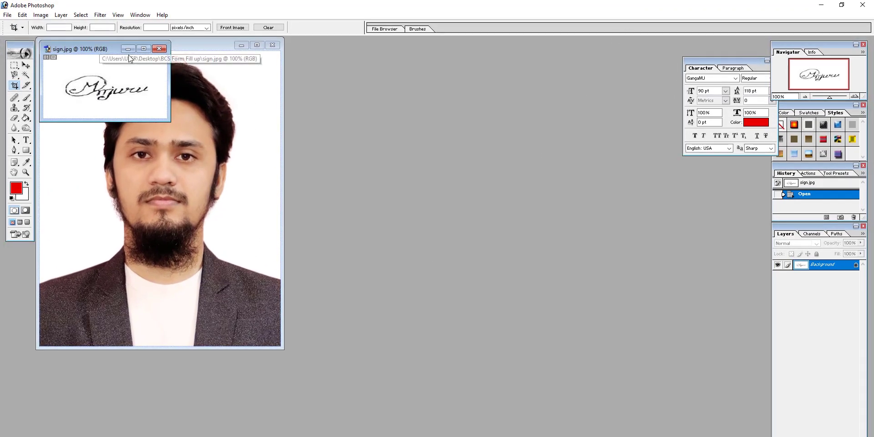
- Separate the two overlapping image windows, minimise sign.jpg and maximise the passport photo's window
drag(84, 53, 559, 142)
click(175, 190)
drag(241, 45, 383, 67)
key(m)
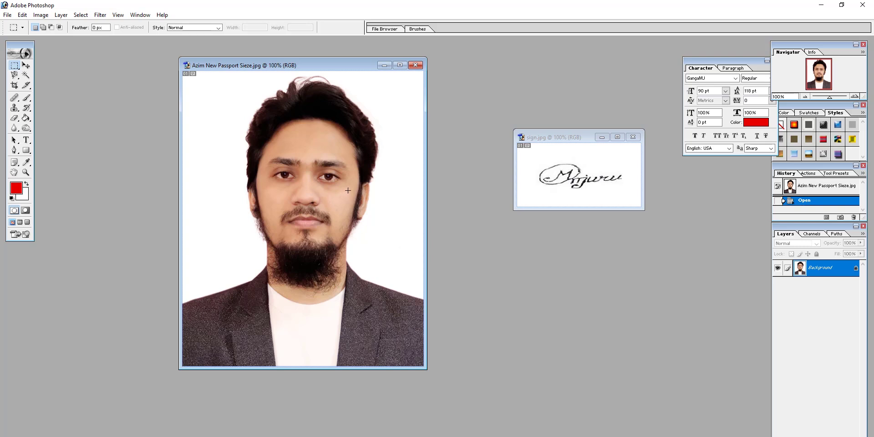
click(602, 137)
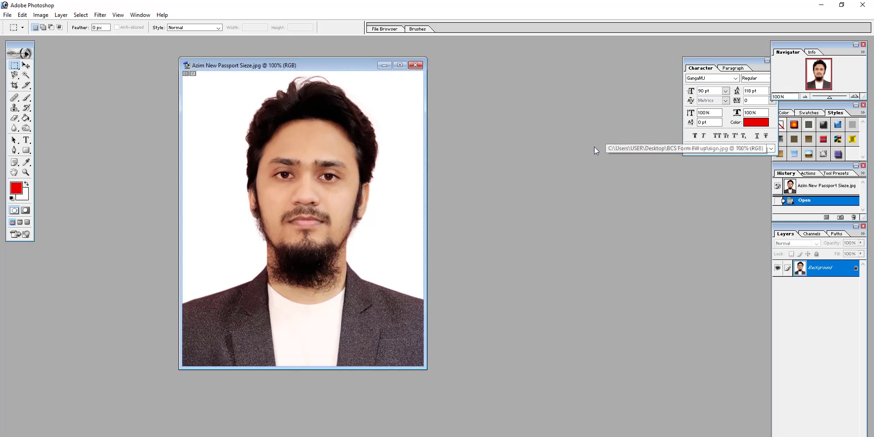
click(400, 64)
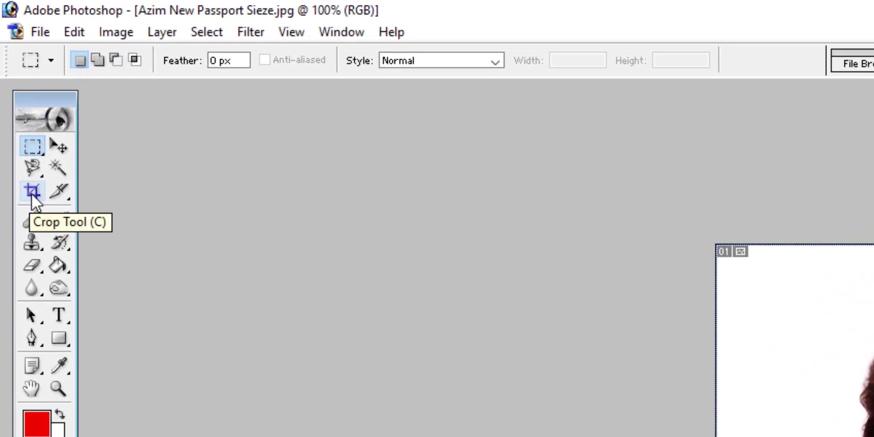
- Set the Crop tool to 300 px width, 300 px height and a resolution of 300 pixels/inch
click(39, 198)
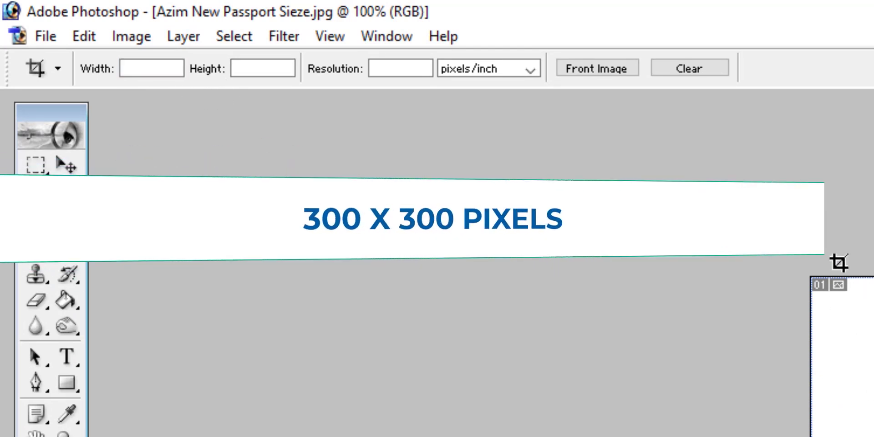
click(149, 69)
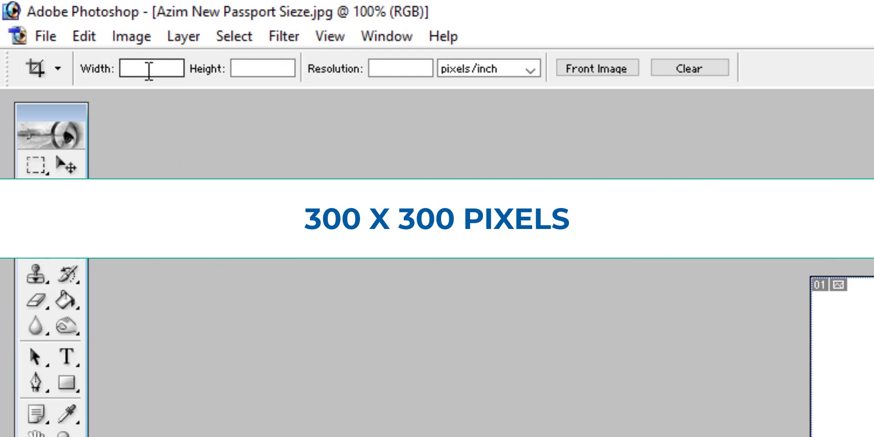
text(300)
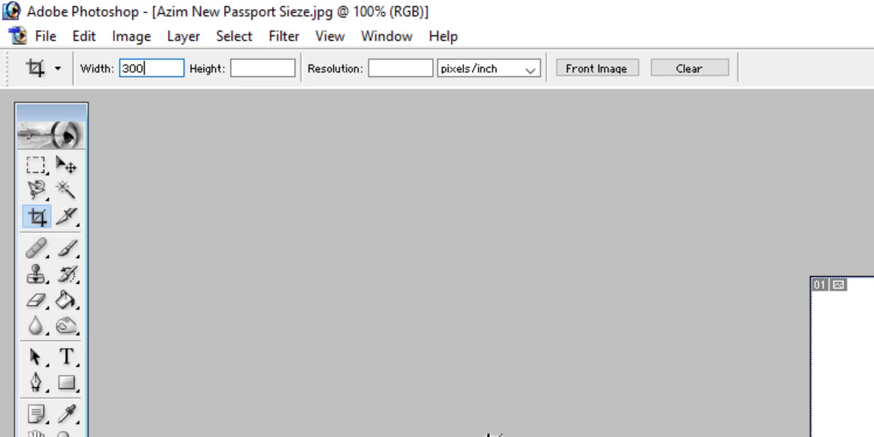
text( px)
key(Tab)
text(300 px)
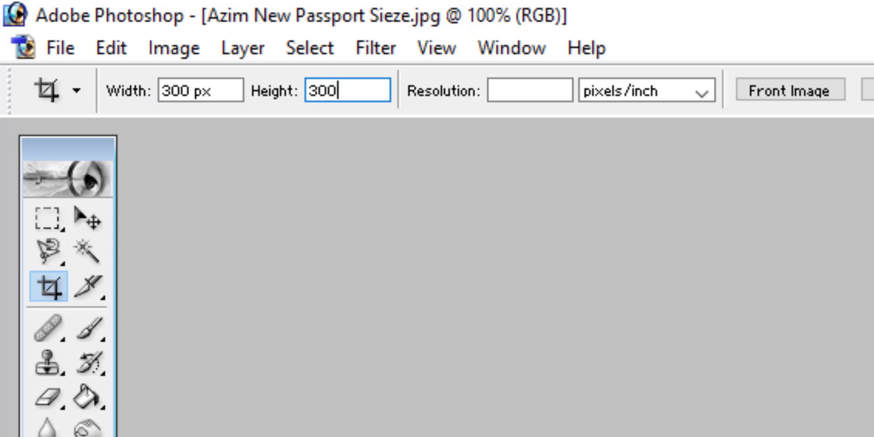
key(Tab)
text(300)
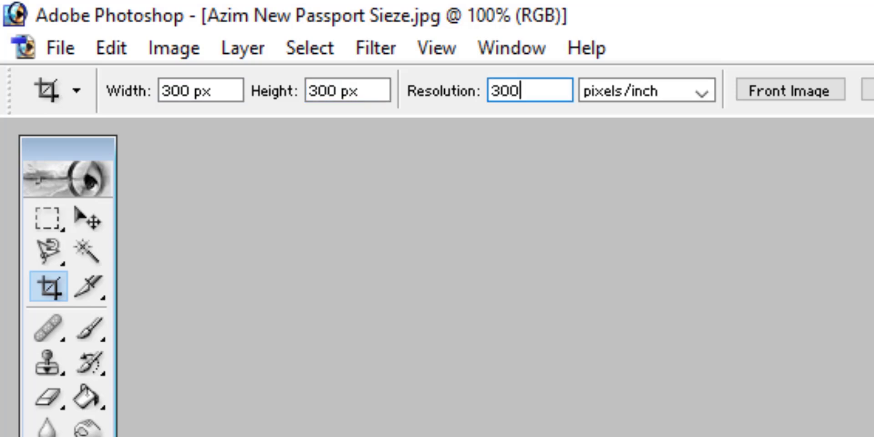
key(Tab)
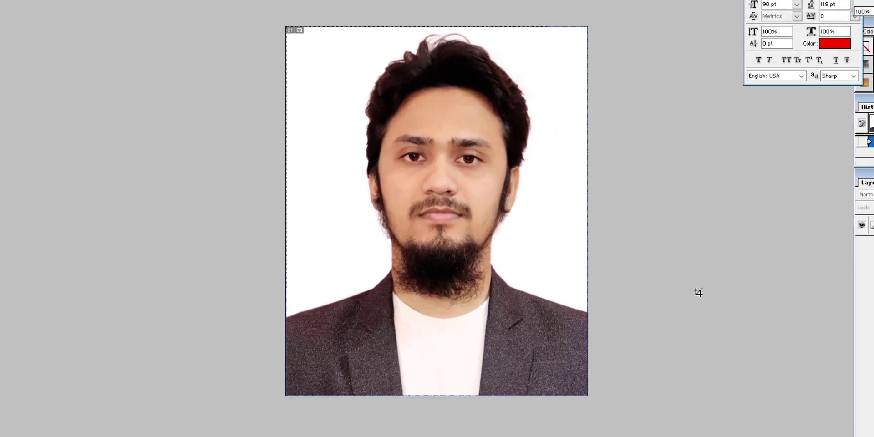
- Crop the passport photo to a square across its full width, starting just above the hair and cutting off the lower jacket
drag(730, 328, 492, 85)
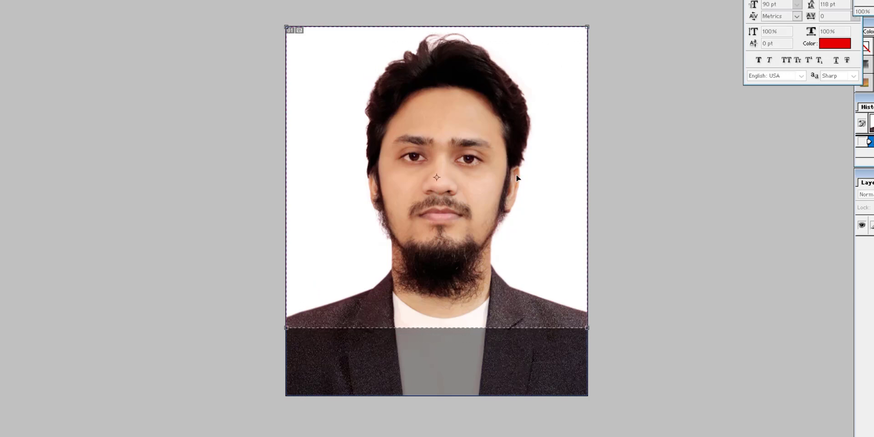
key(Down)
key(Down)
key(Down)
key(Down)
key(Down)
key(Down)
key(Down)
key(Down)
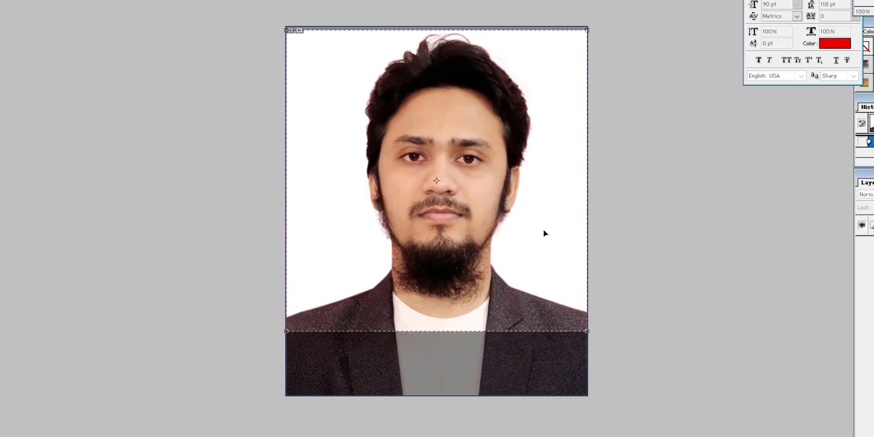
key(Down)
key(Down)
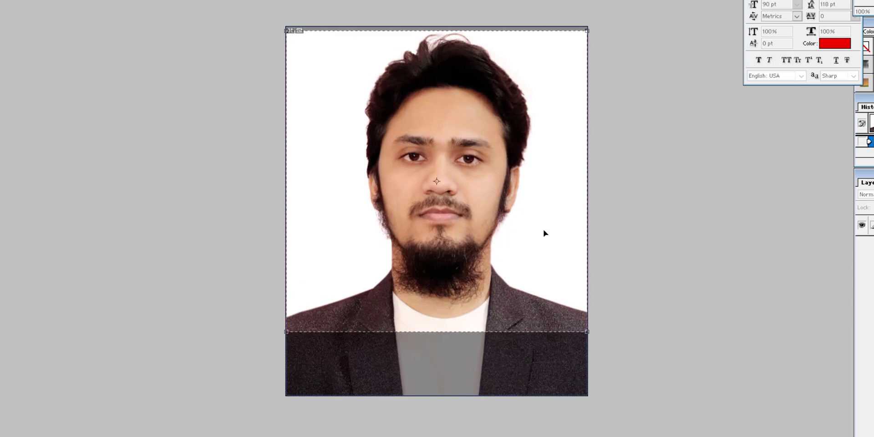
key(Down)
key(Down)
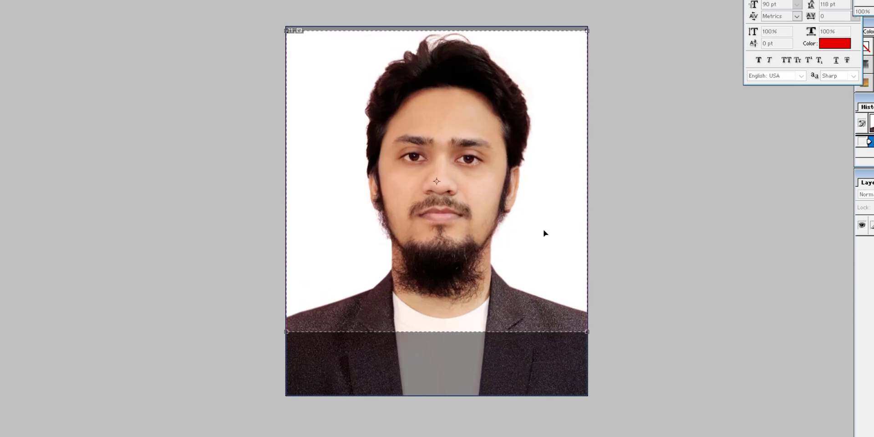
key(Return)
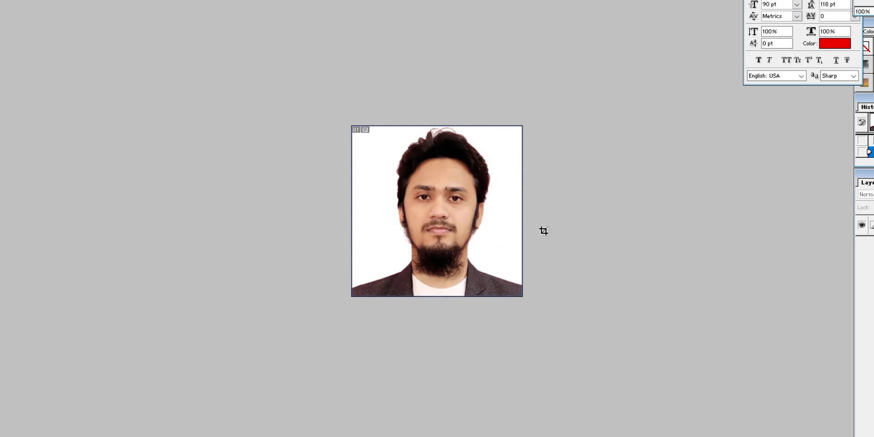
key(ctrl+plus)
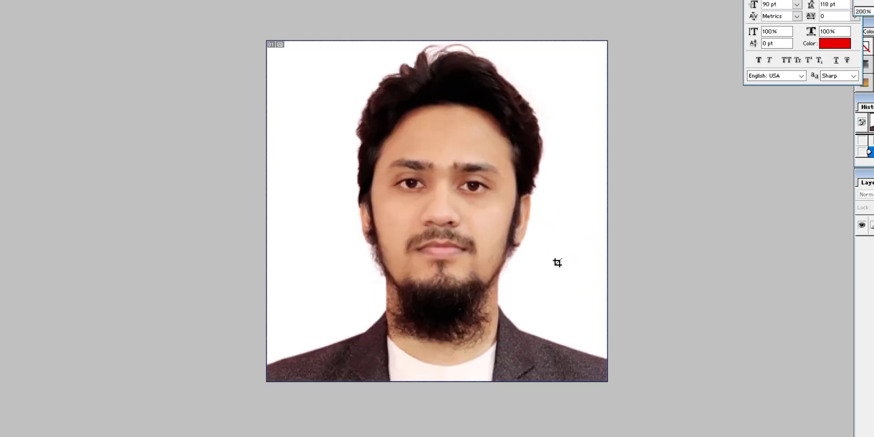
key(ctrl+minus)
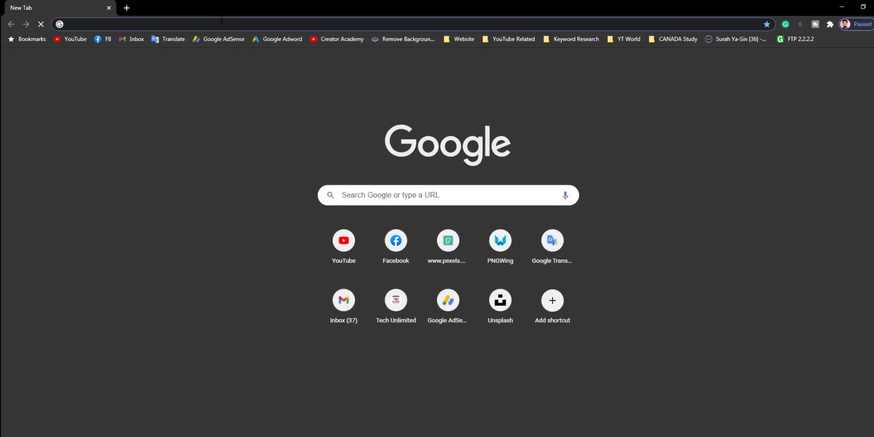
- In the browser, go to bpsc.teletalk.com.bd and open the 43rd BCS Photo/Signature Validator page to read the image requirements
click(220, 23)
text(bpsc.teletalk.com.bd)
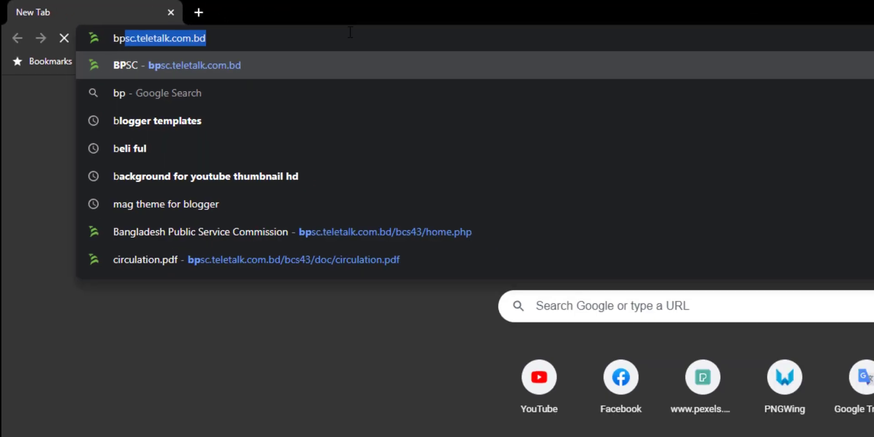
key(Return)
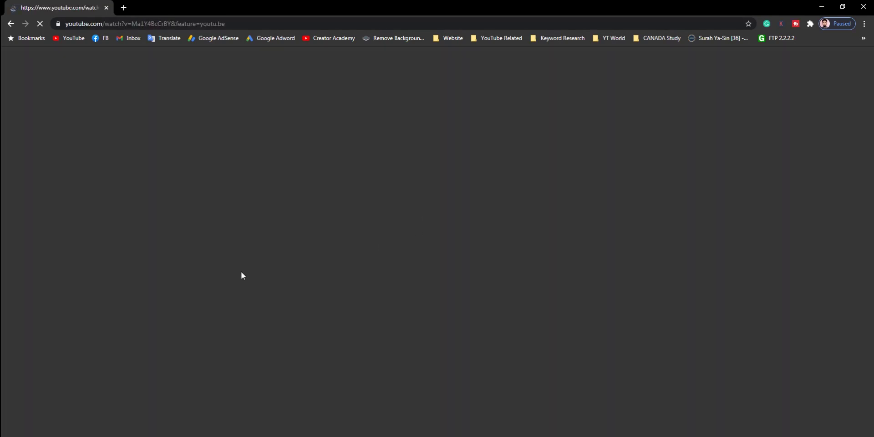
key(alt+Left)
click(364, 228)
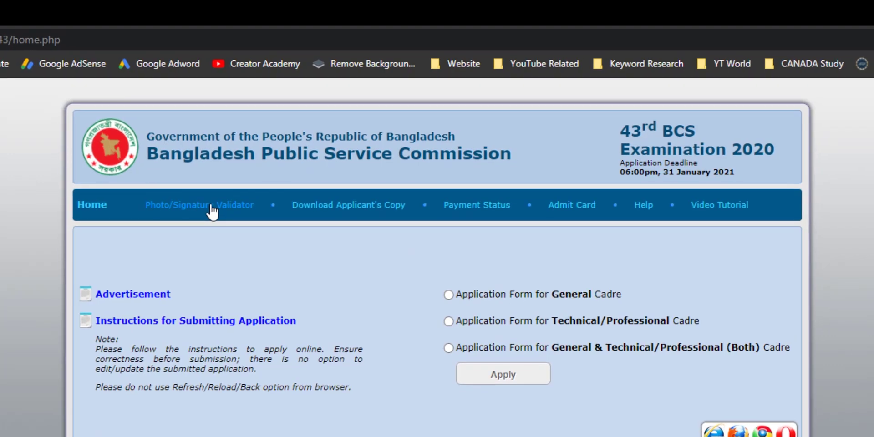
click(228, 190)
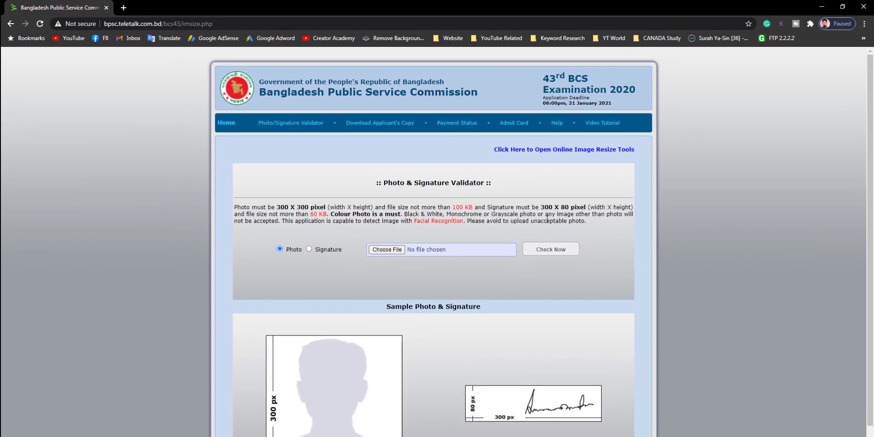
scroll(511, 233, down, 1)
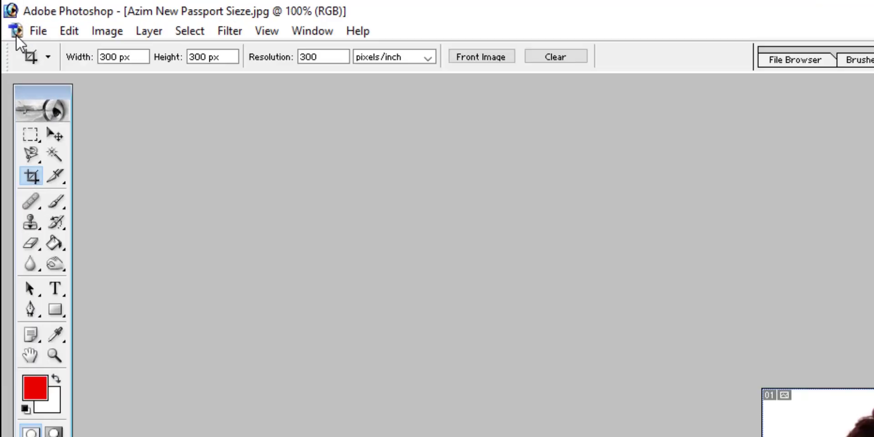
- Save the cropped photo from Photoshop to the Desktop as a quality 5 JPEG, replacing "New Passport Sieze" in its file name with "300 x 300"
click(30, 24)
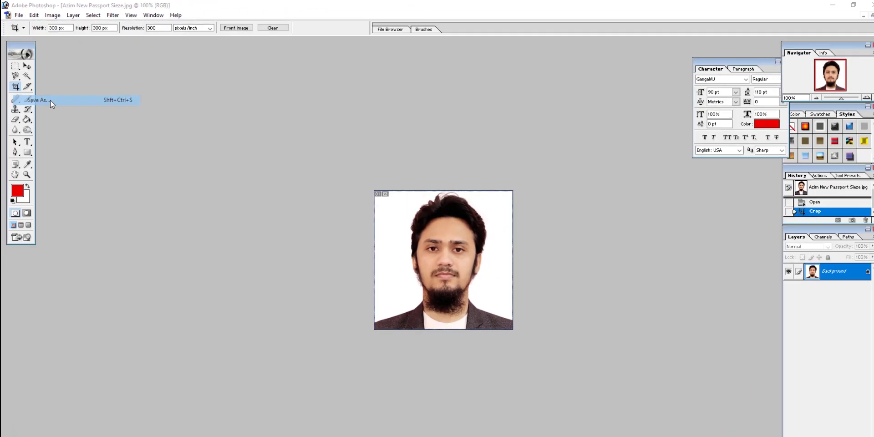
click(89, 200)
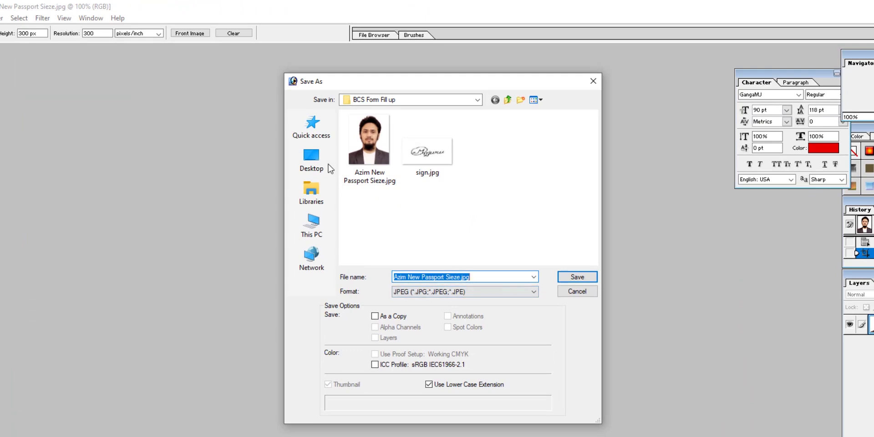
click(312, 161)
click(432, 276)
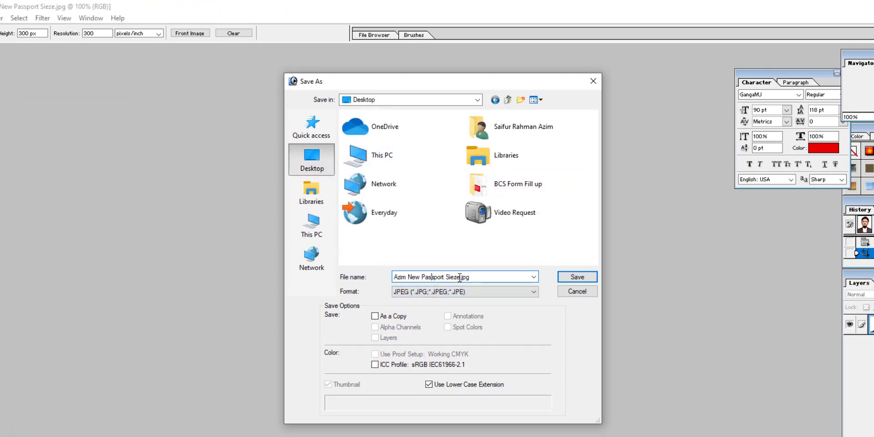
drag(460, 277, 408, 277)
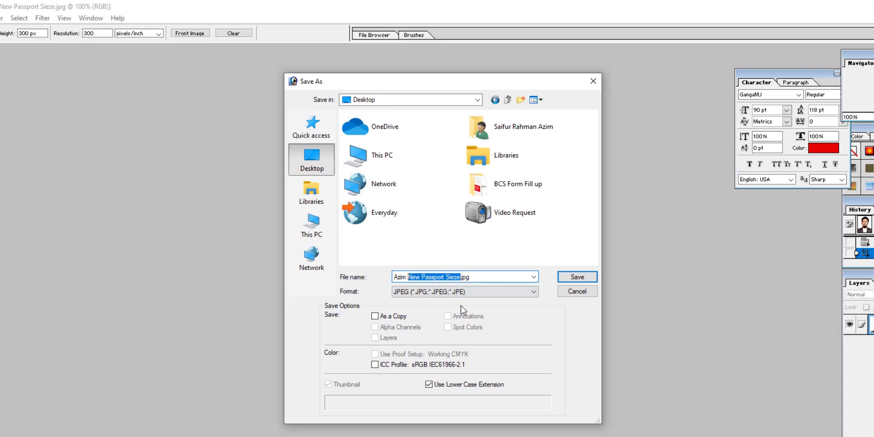
key(BackSpace)
text(300 x 300)
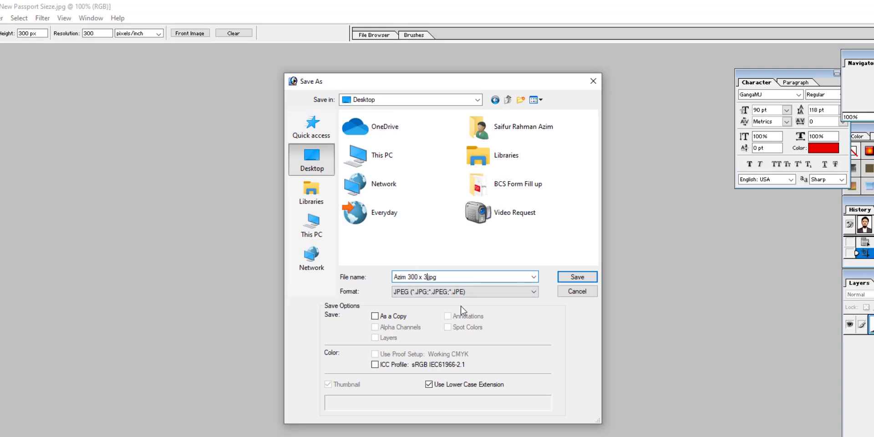
key(Return)
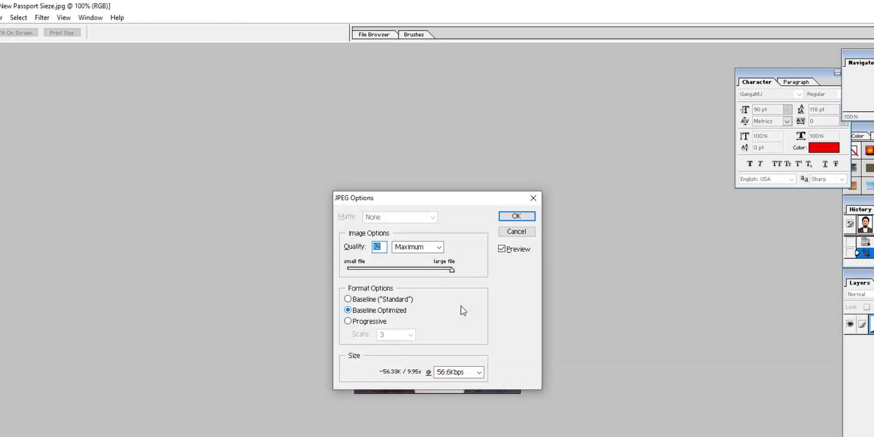
text(5)
key(Return)
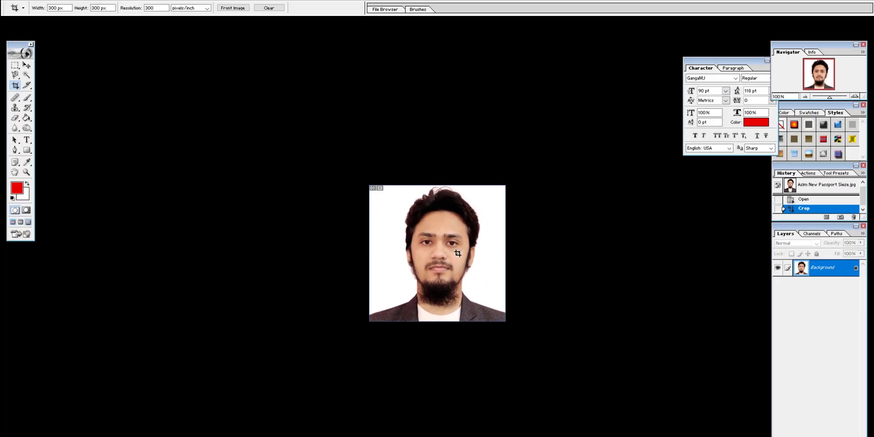
- Refresh the desktop to locate the saved 300 x 300 photo, and view the browser's photo validator page before minimising it
key(f)
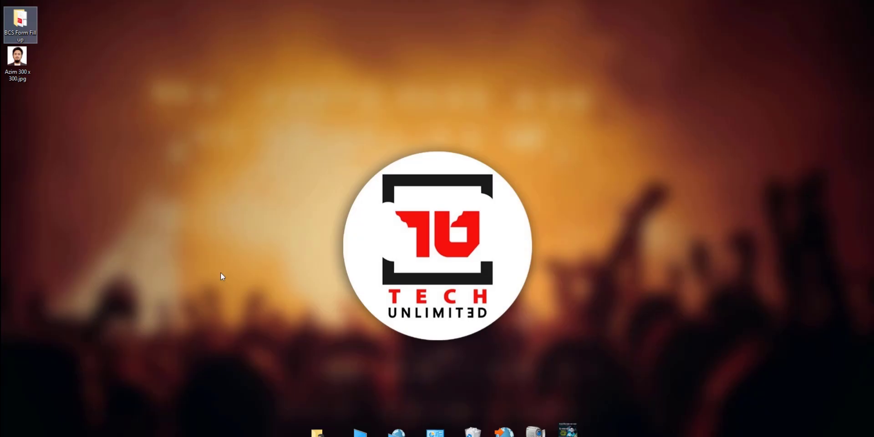
right_click(112, 143)
click(148, 170)
click(29, 80)
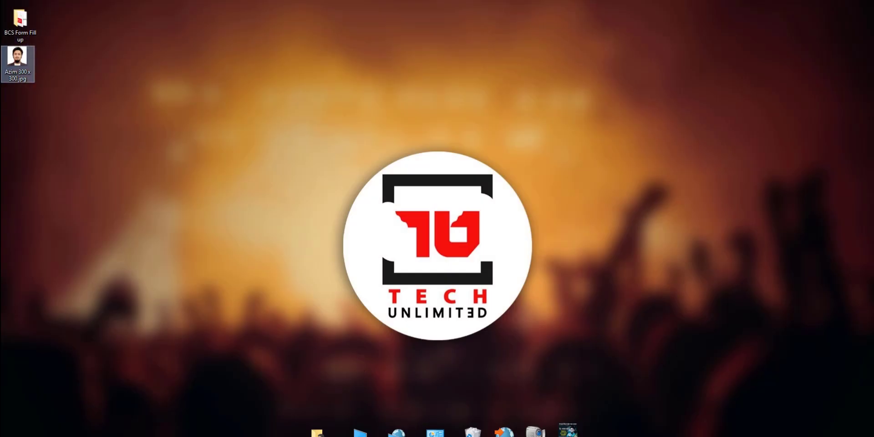
click(388, 436)
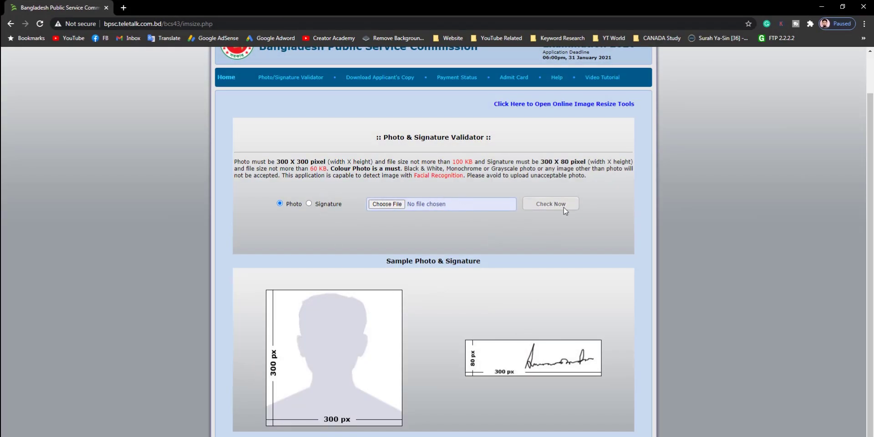
click(822, 7)
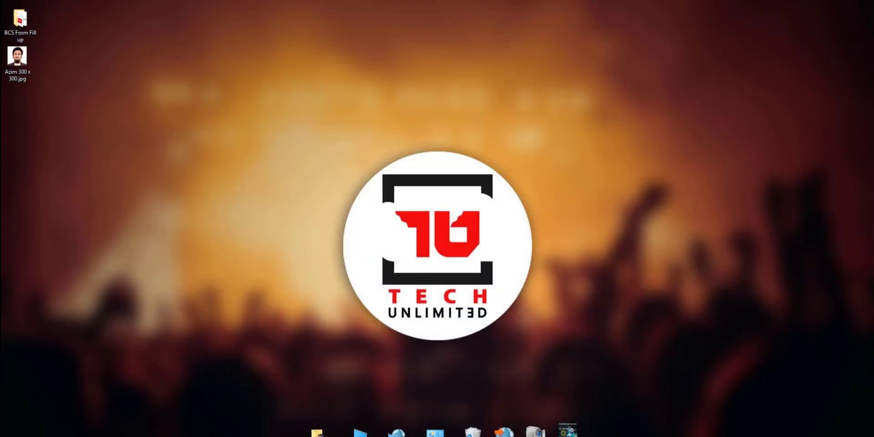
- Switch to Photoshop, minimise the cropped photo, bring up sign.jpg full-size and set the Crop tool's height to 80 px
click(651, 423)
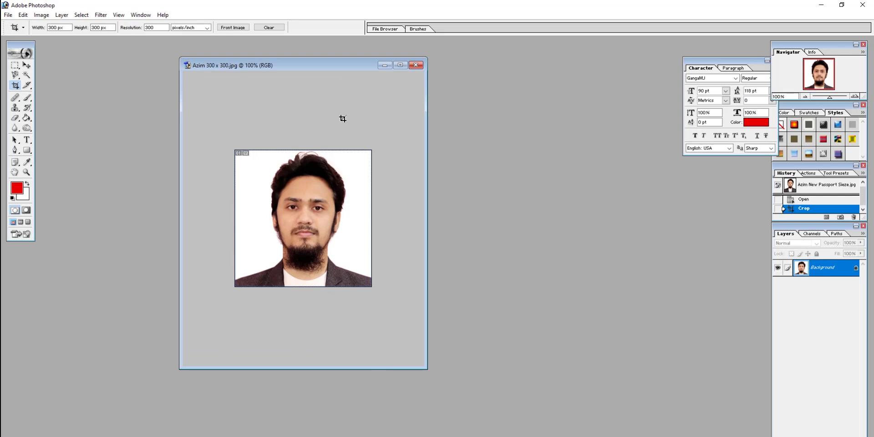
click(384, 65)
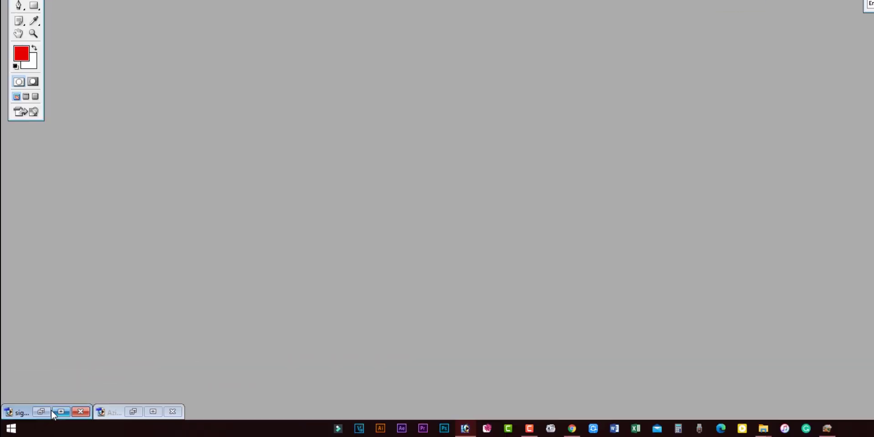
click(116, 377)
click(619, 83)
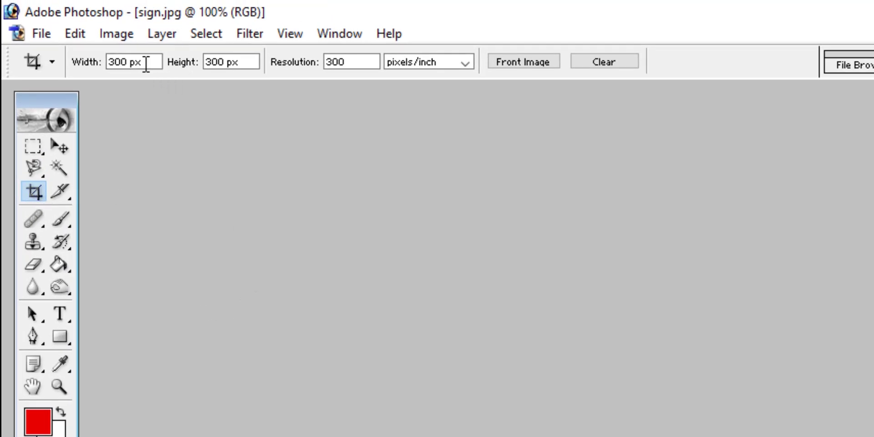
drag(226, 64, 195, 73)
text(80)
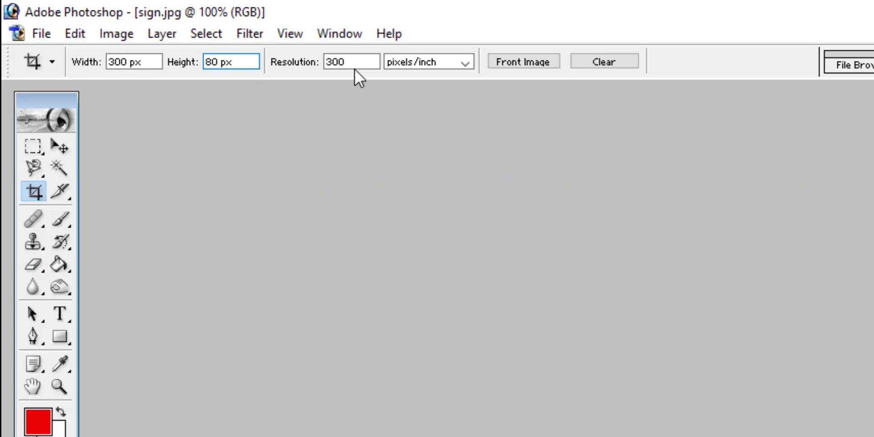
- Crop the signature to a wide strip across nearly the full image width, centred vertically on the handwriting with blank space trimmed above and below
drag(847, 436, 873, 436)
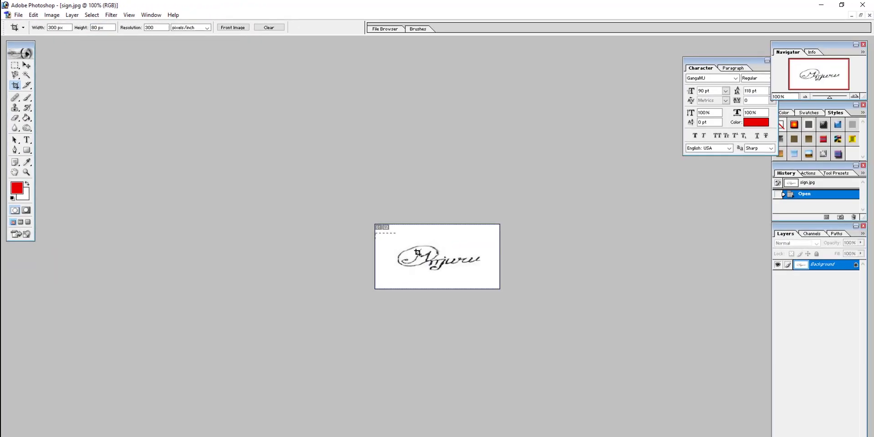
drag(476, 262, 533, 284)
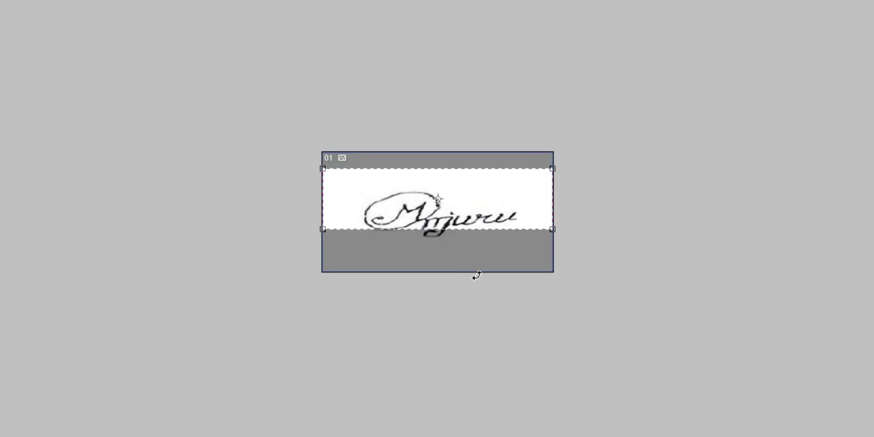
drag(487, 191, 495, 207)
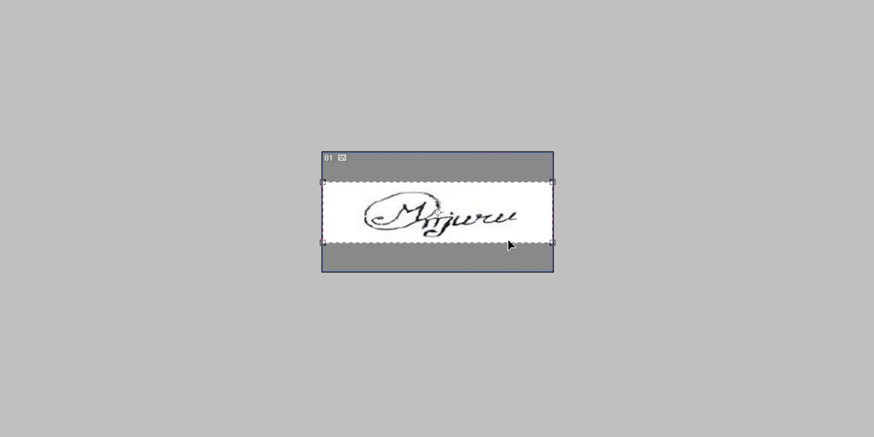
mouse_move(323, 182)
mouse_down()
mouse_move(0, 83)
mouse_move(23, 107)
mouse_move(331, 195)
mouse_up()
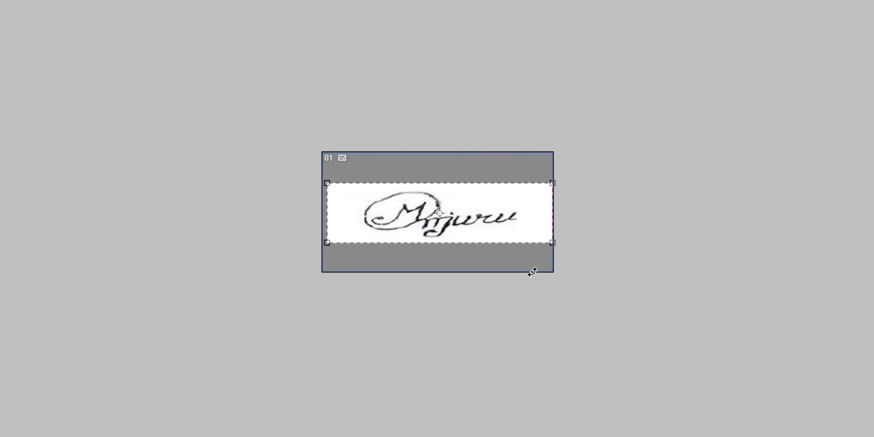
key(Return)
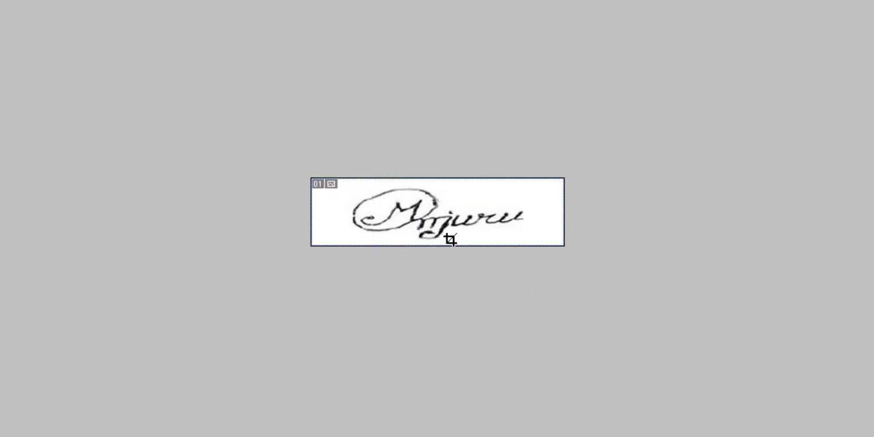
- Save the cropped signature to the Desktop as a JPEG, reusing the photo's file name with "300 x 80" instead of "300 x 300"
click(54, 42)
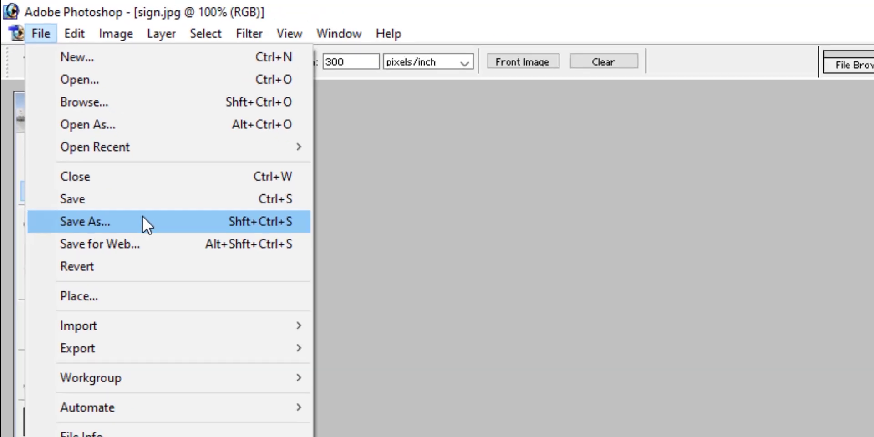
click(142, 217)
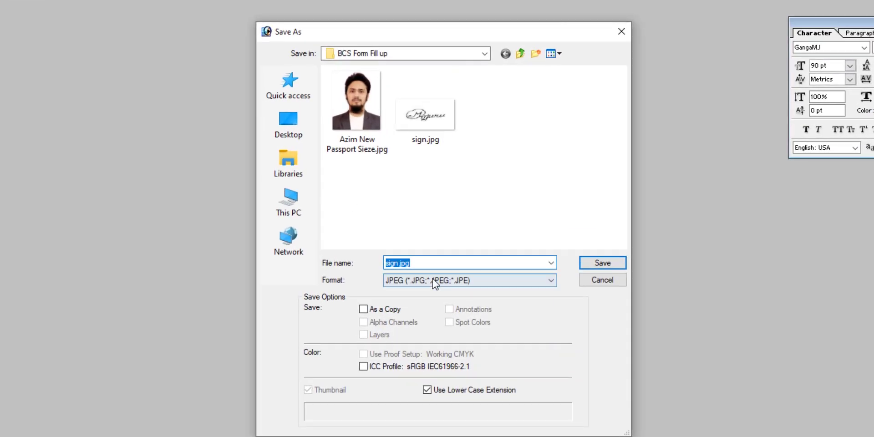
click(308, 140)
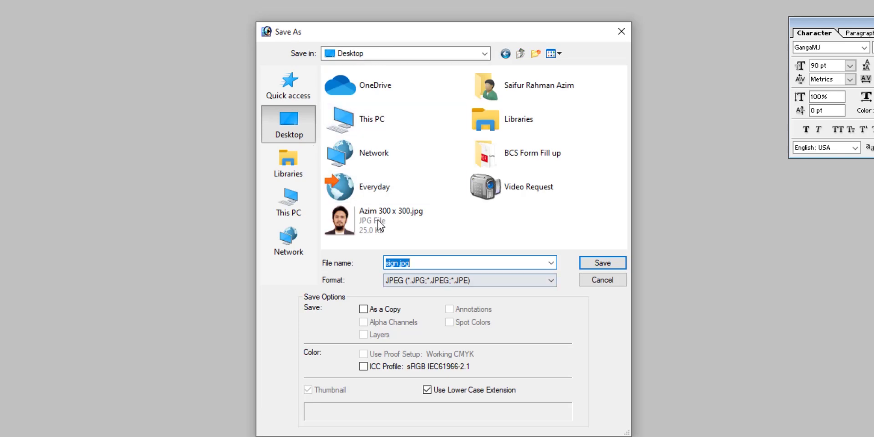
click(390, 218)
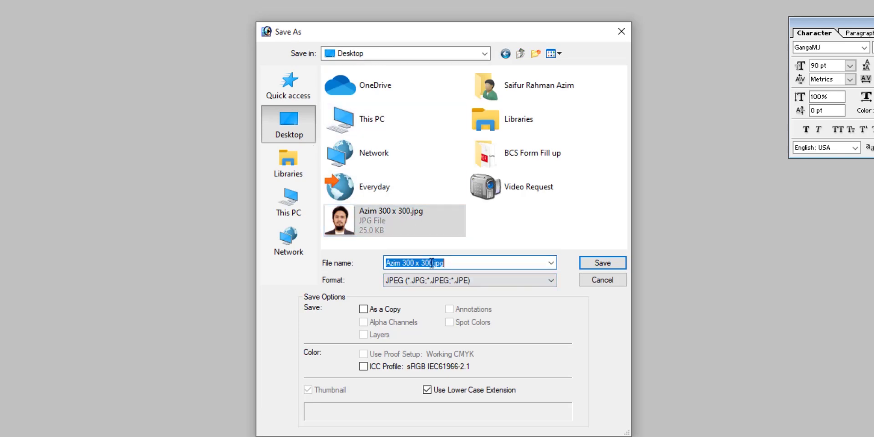
click(432, 262)
key(BackSpace)
key(BackSpace)
key(BackSpace)
text(80)
key(Return)
key(Return)
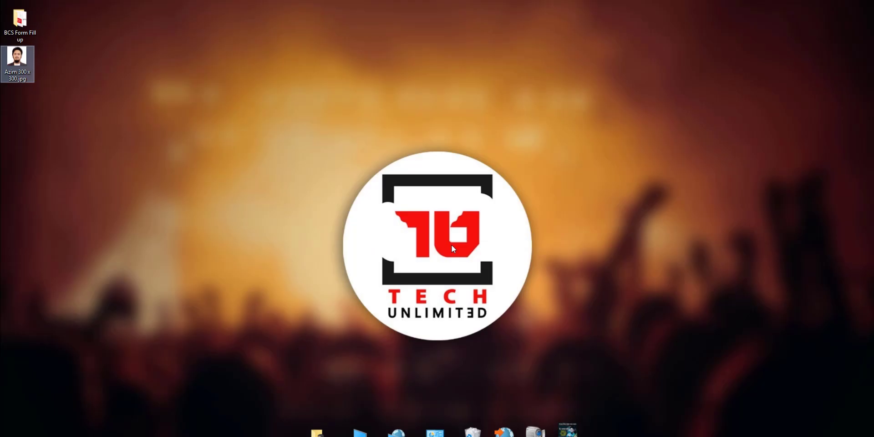
- Refresh the desktop and check the dimensions and file size of the saved photo and signature files
right_click(90, 105)
click(125, 131)
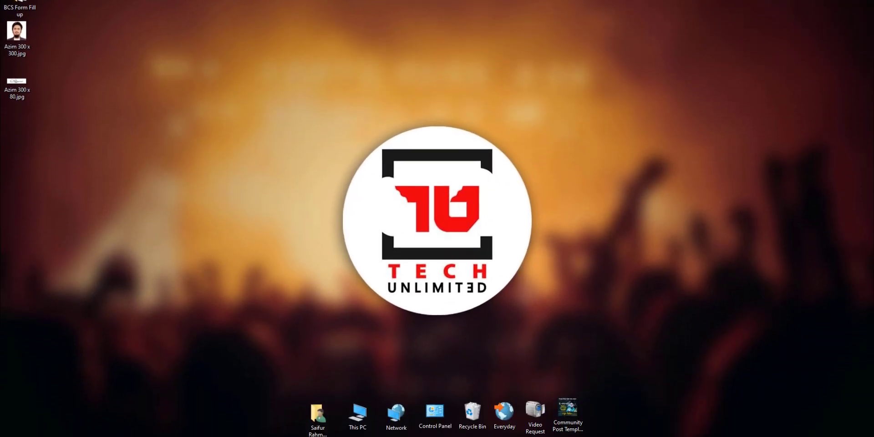
mouse_move(452, 432)
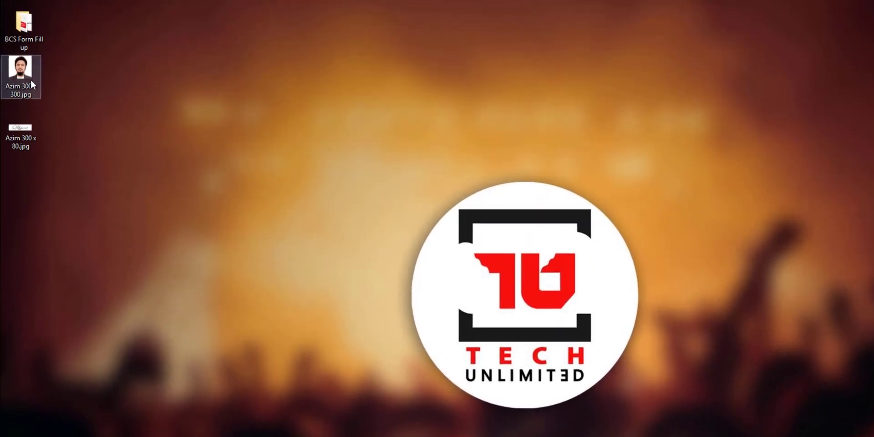
mouse_move(25, 12)
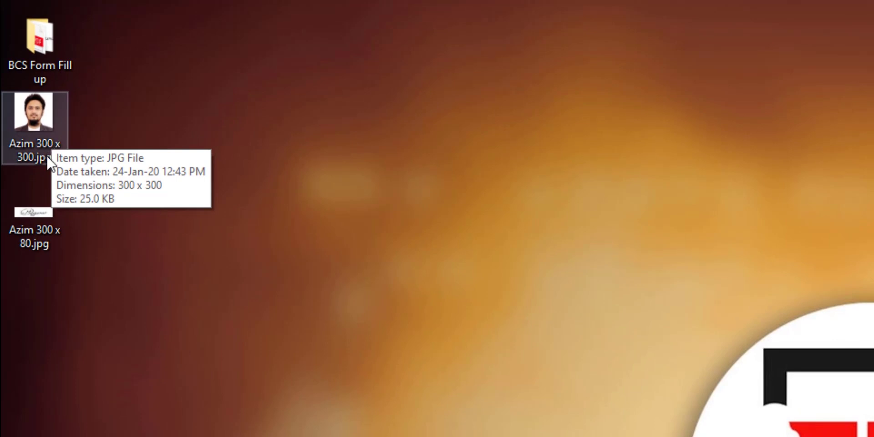
mouse_move(37, 242)
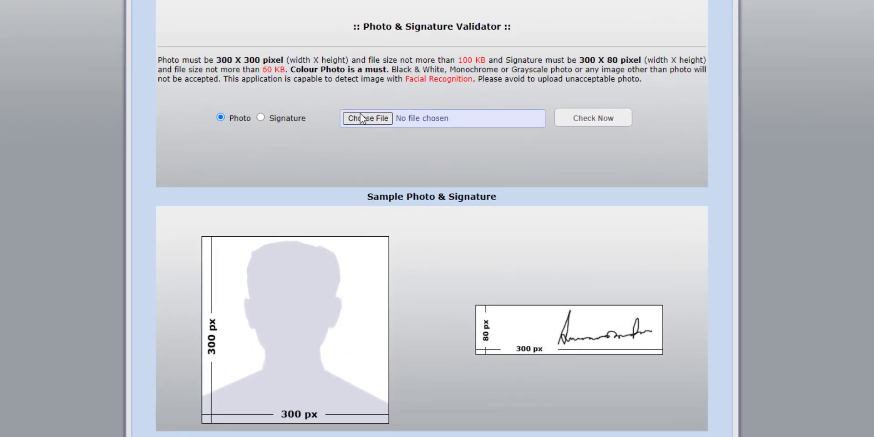
- In the browser's Photo & Signature Validator, choose the 300 x 300 photo from the Desktop and run the photo check
click(359, 114)
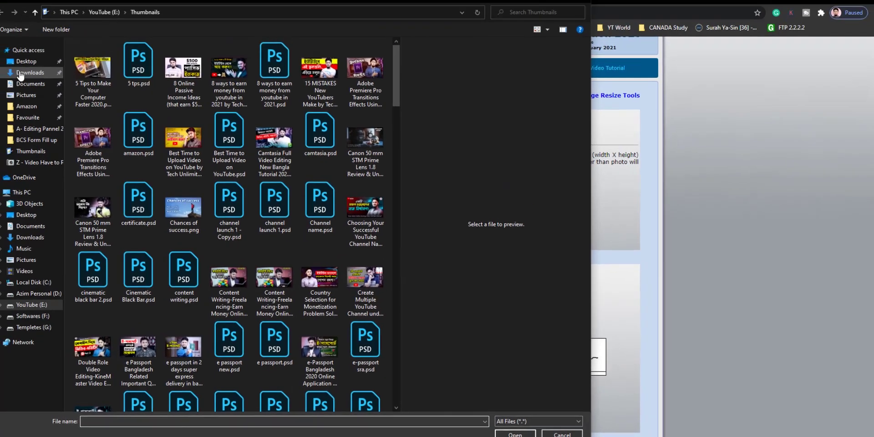
click(34, 80)
click(33, 72)
click(318, 75)
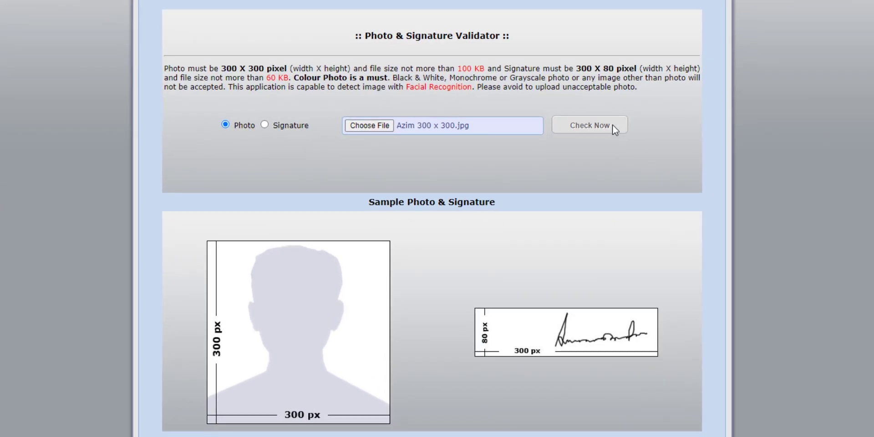
click(568, 204)
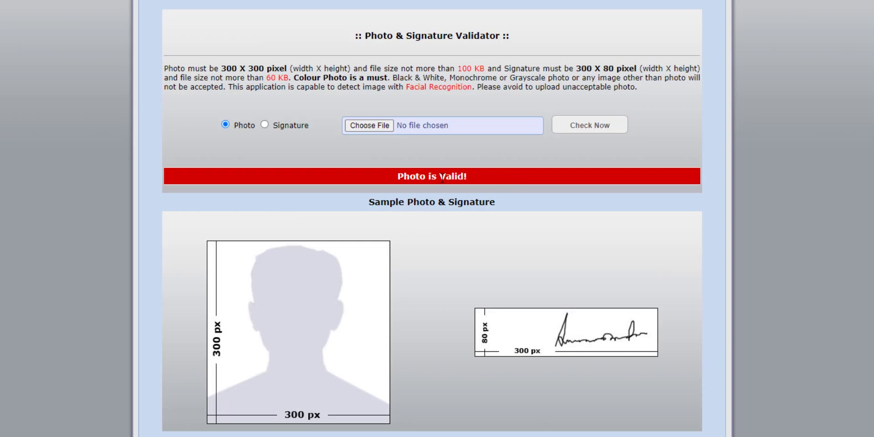
- Switch the validator to Signature, choose the 300 x 80 signature file from the Desktop and run the check
click(266, 127)
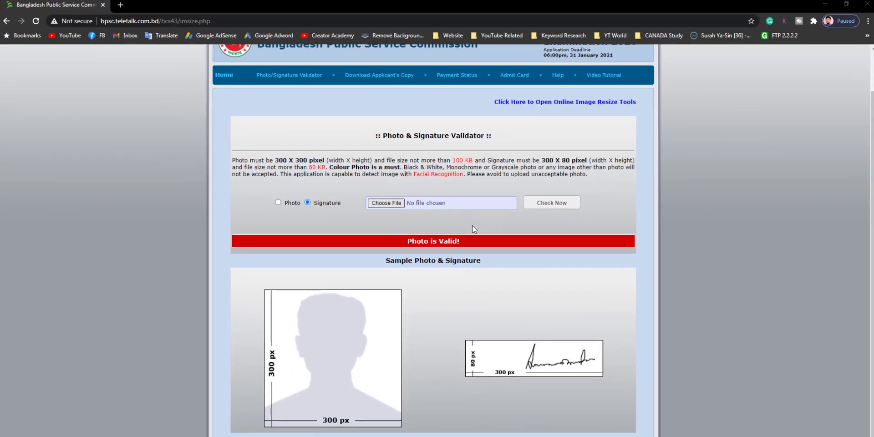
click(386, 202)
click(269, 92)
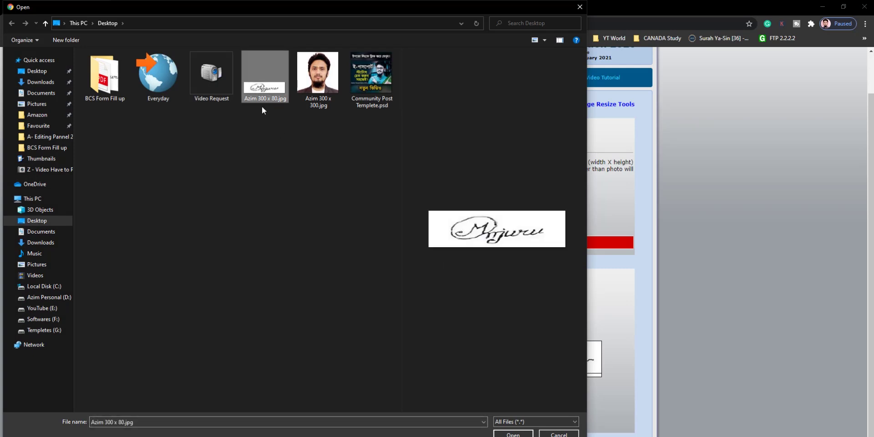
click(529, 434)
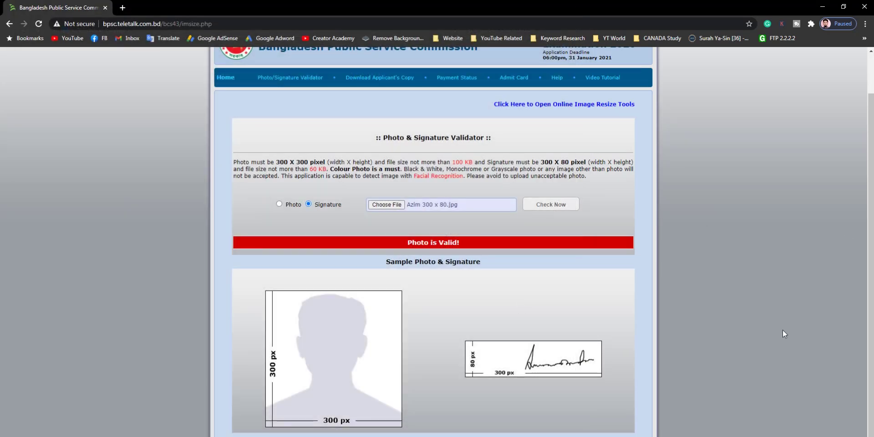
click(558, 203)
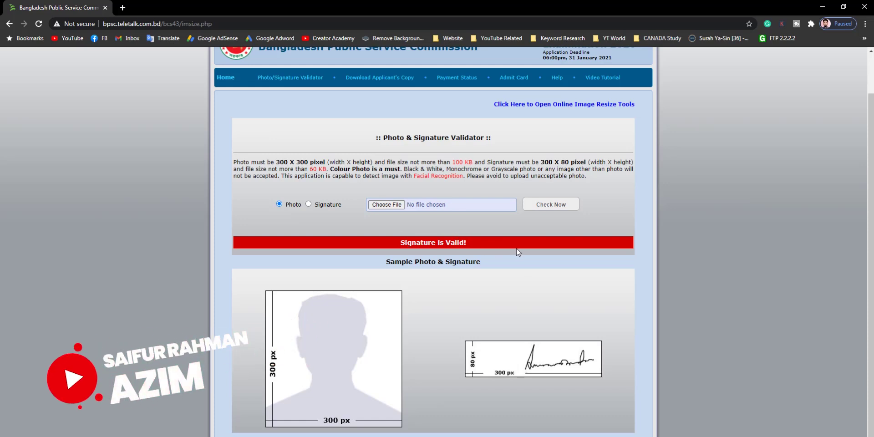
- Minimise the browser, view the resized photo and signature from the desktop in the image viewer, and close the viewer
scroll(517, 248, up, 2)
click(822, 6)
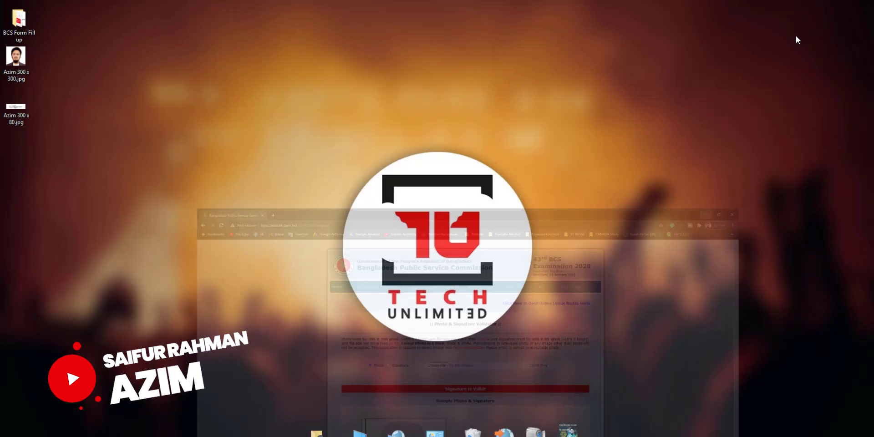
double_click(30, 65)
key(Right)
key(Left)
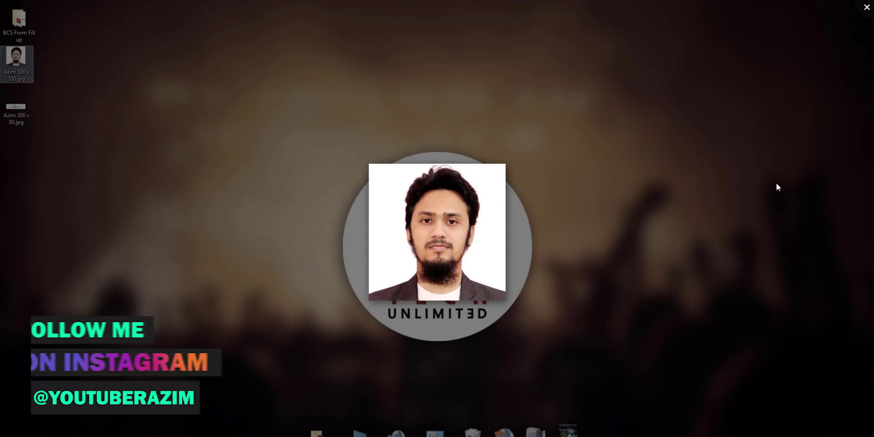
key(Escape)
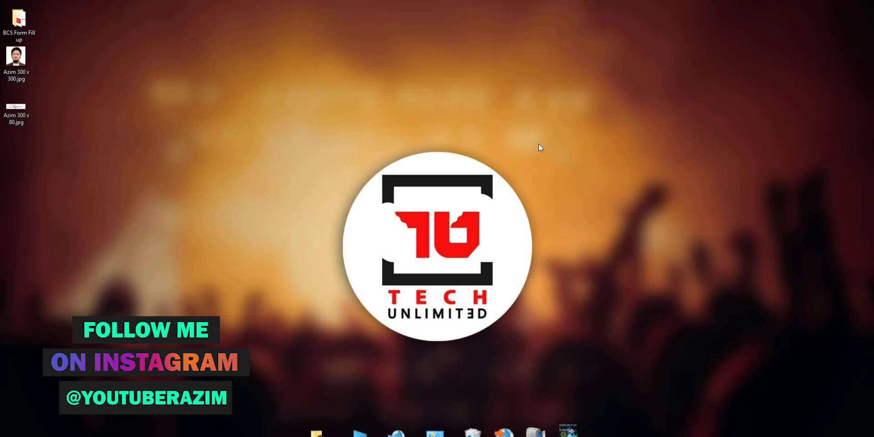